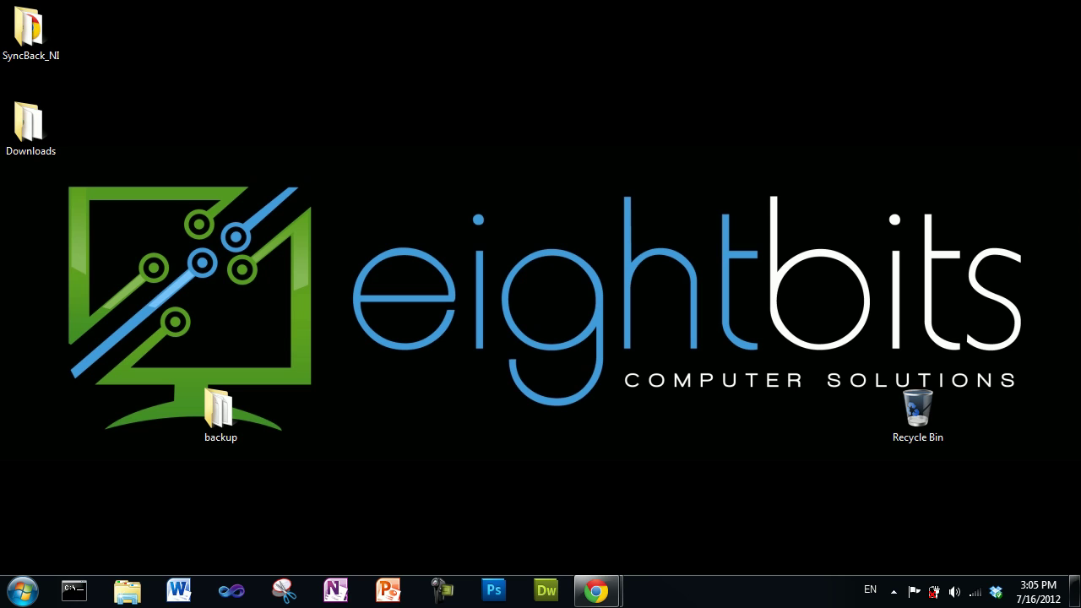
Step: Show the open Chrome window previews from the Windows taskbar
{"action": "left_click", "coordinate": [591, 592]}
Step: Restore the K9 homepage window and scroll through its product feature list
{"action": "left_click", "coordinate": [529, 514]}
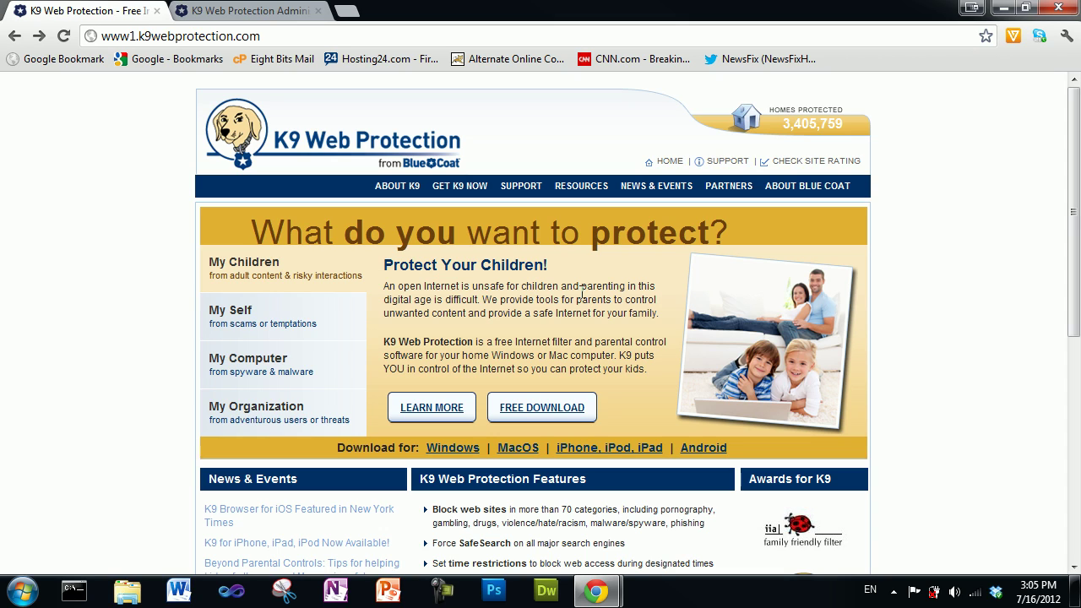
{"action": "scroll", "coordinate": [557, 277], "scroll_direction": "down", "scroll_amount": 1}
{"action": "scroll", "coordinate": [557, 277], "scroll_direction": "down", "scroll_amount": 1}
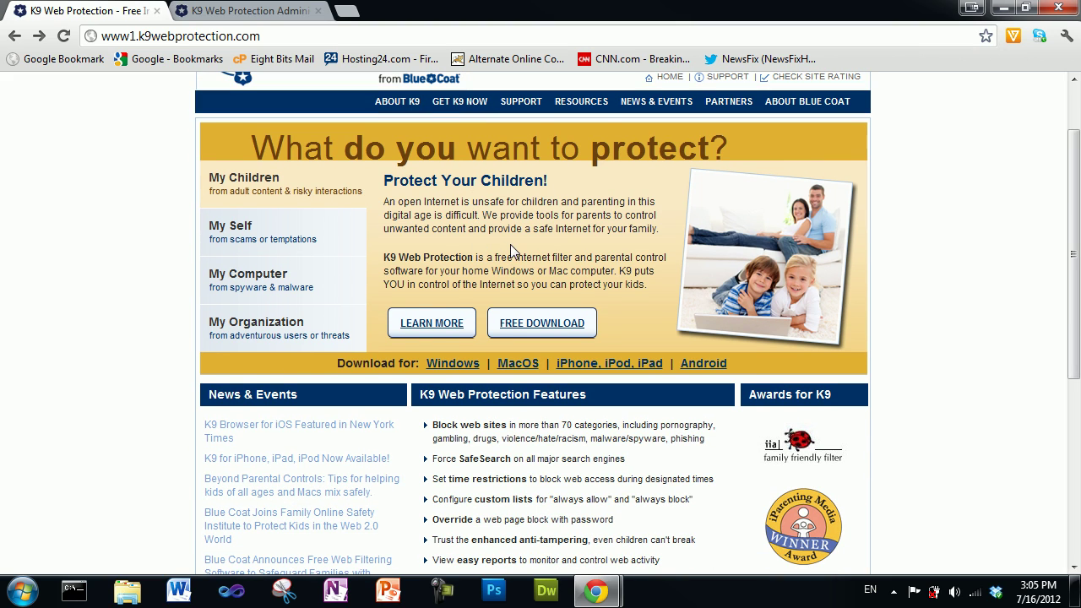
{"action": "scroll", "coordinate": [511, 251], "scroll_direction": "down", "scroll_amount": 2}
{"action": "scroll", "coordinate": [511, 249], "scroll_direction": "down", "scroll_amount": 2}
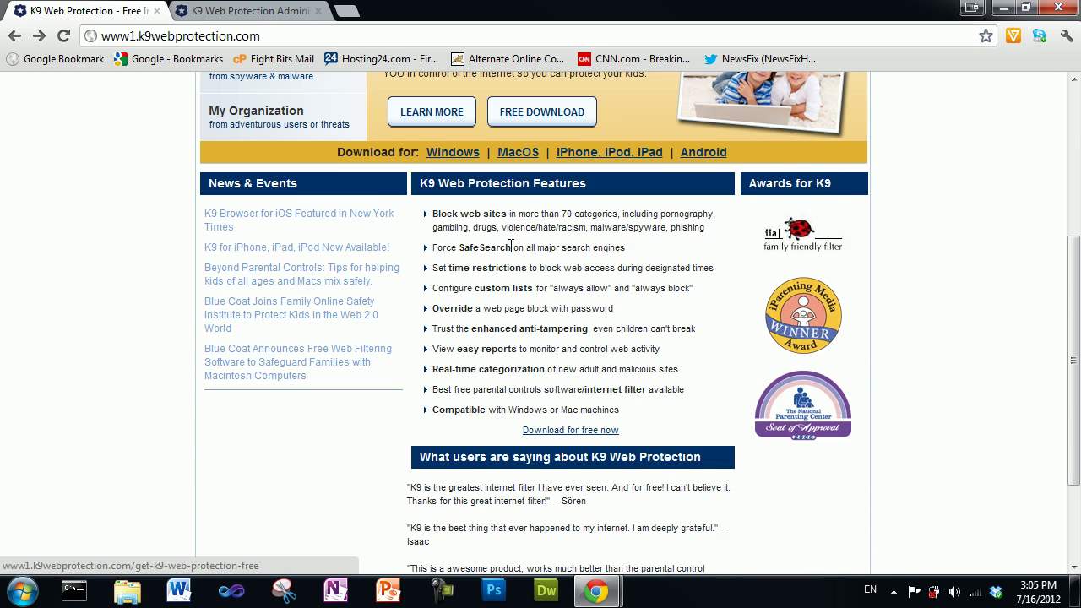
{"action": "scroll", "coordinate": [511, 245], "scroll_direction": "up", "scroll_amount": 2}
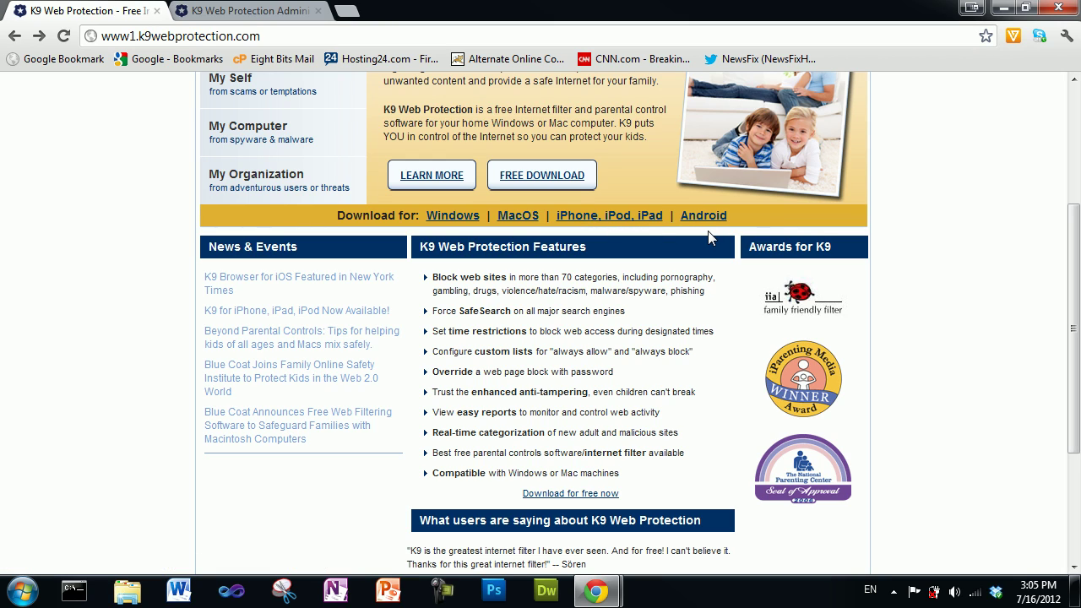
{"action": "scroll", "coordinate": [708, 234], "scroll_direction": "up", "scroll_amount": 2}
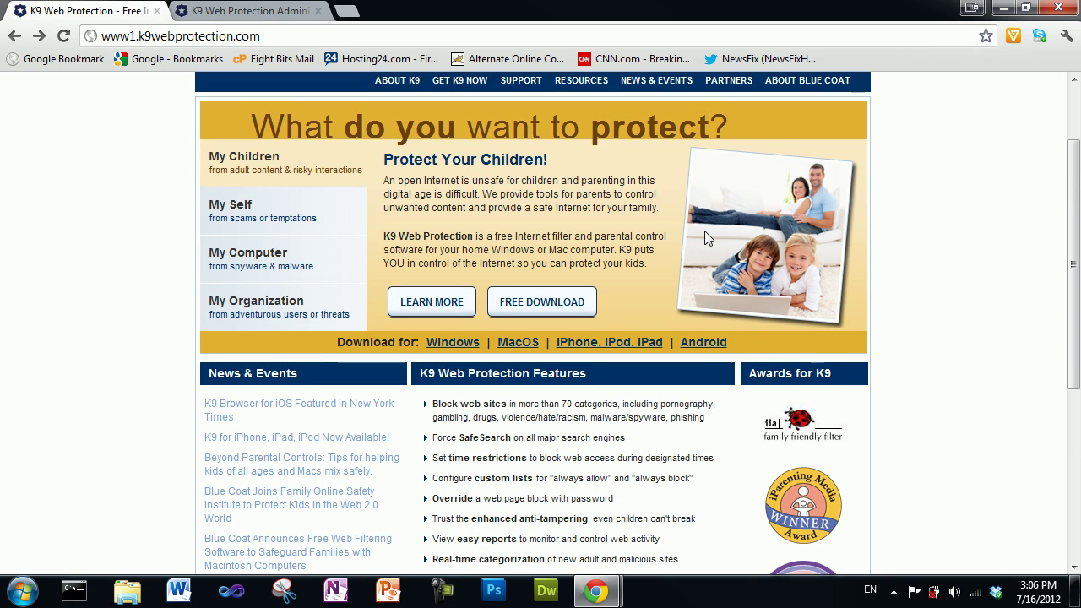
Step: Scroll through the awards, testimonials and footer, then back toward the top
{"action": "scroll", "coordinate": [705, 231], "scroll_direction": "down", "scroll_amount": 3}
{"action": "scroll", "coordinate": [705, 231], "scroll_direction": "down", "scroll_amount": 2}
{"action": "scroll", "coordinate": [690, 228], "scroll_direction": "up", "scroll_amount": 3}
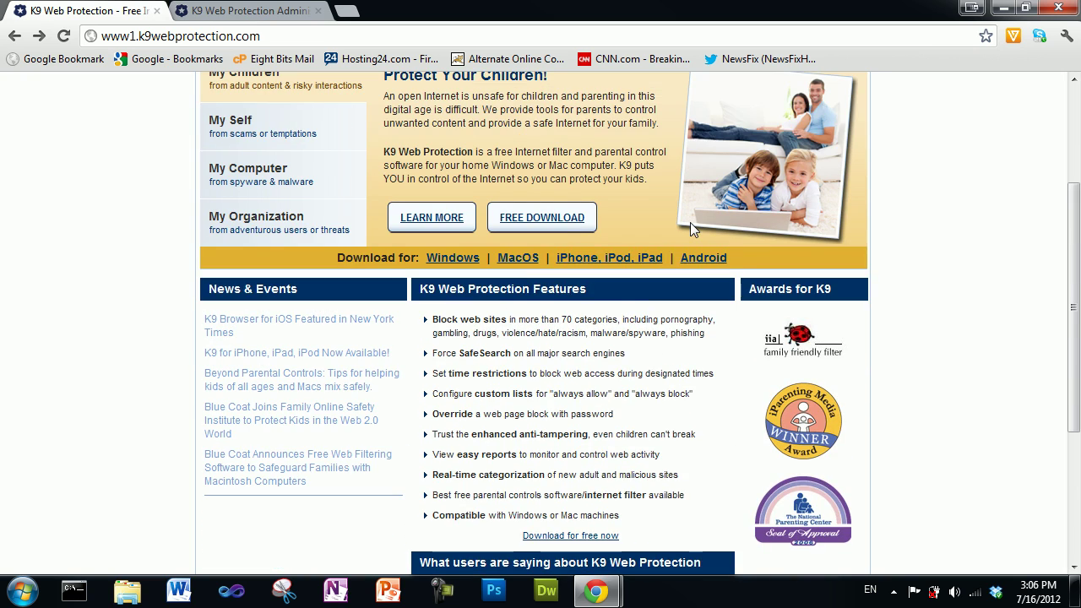
{"action": "scroll", "coordinate": [690, 228], "scroll_direction": "down", "scroll_amount": 2}
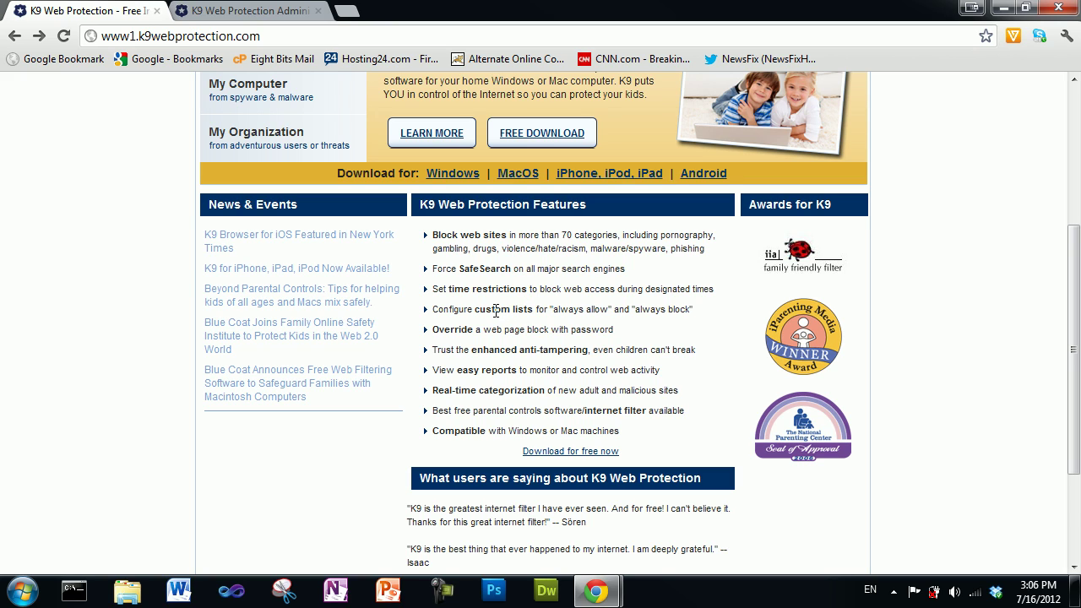
{"action": "scroll", "coordinate": [496, 311], "scroll_direction": "down", "scroll_amount": 1}
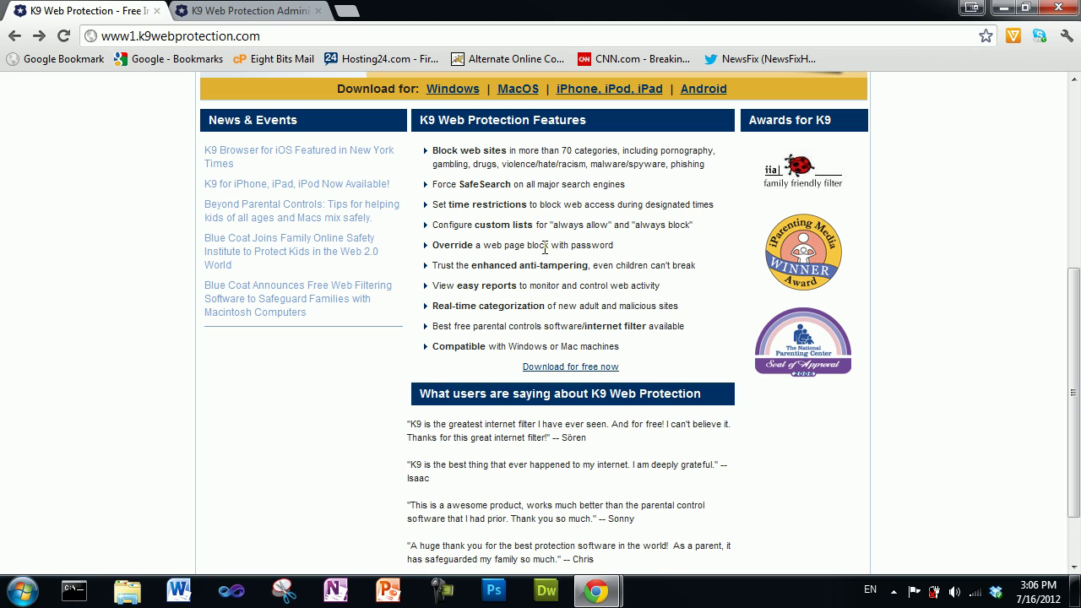
{"action": "scroll", "coordinate": [545, 261], "scroll_direction": "down", "scroll_amount": 1}
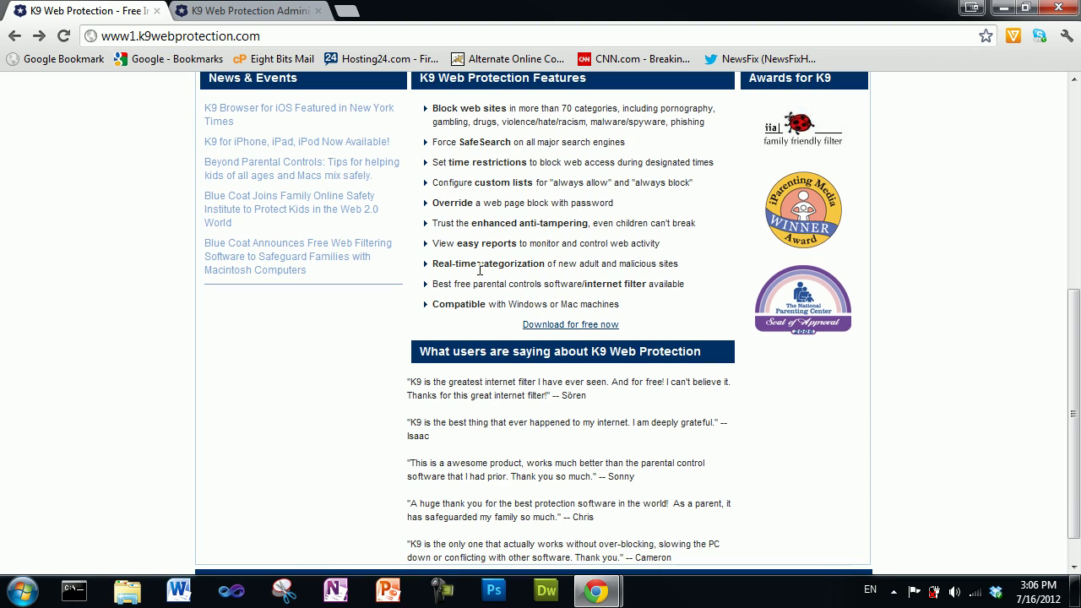
{"action": "scroll", "coordinate": [500, 281], "scroll_direction": "down", "scroll_amount": 1}
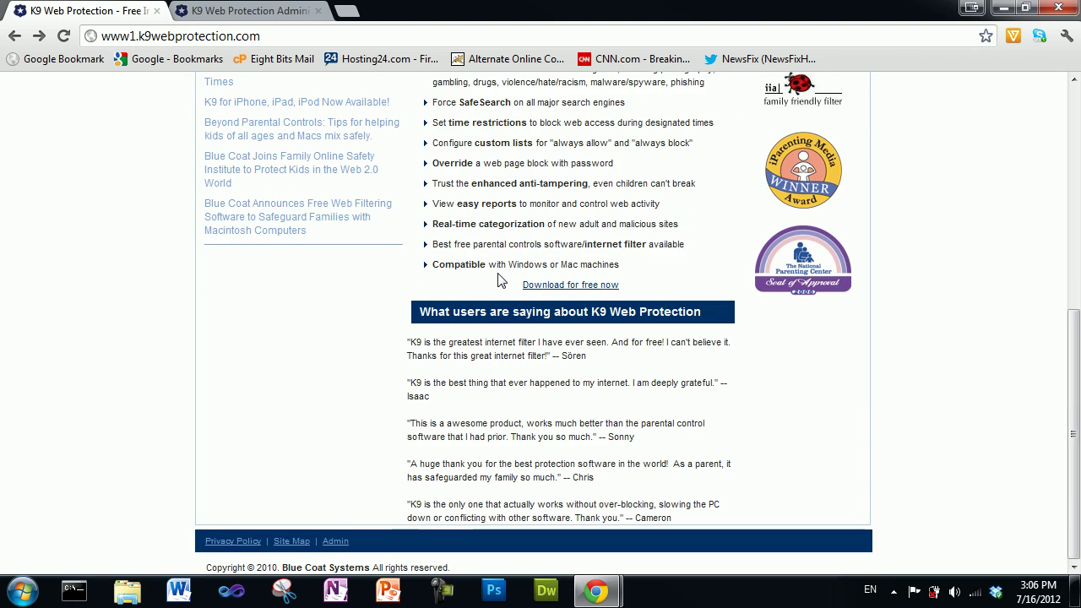
{"action": "scroll", "coordinate": [500, 281], "scroll_direction": "up", "scroll_amount": 4}
{"action": "scroll", "coordinate": [499, 277], "scroll_direction": "up", "scroll_amount": 2}
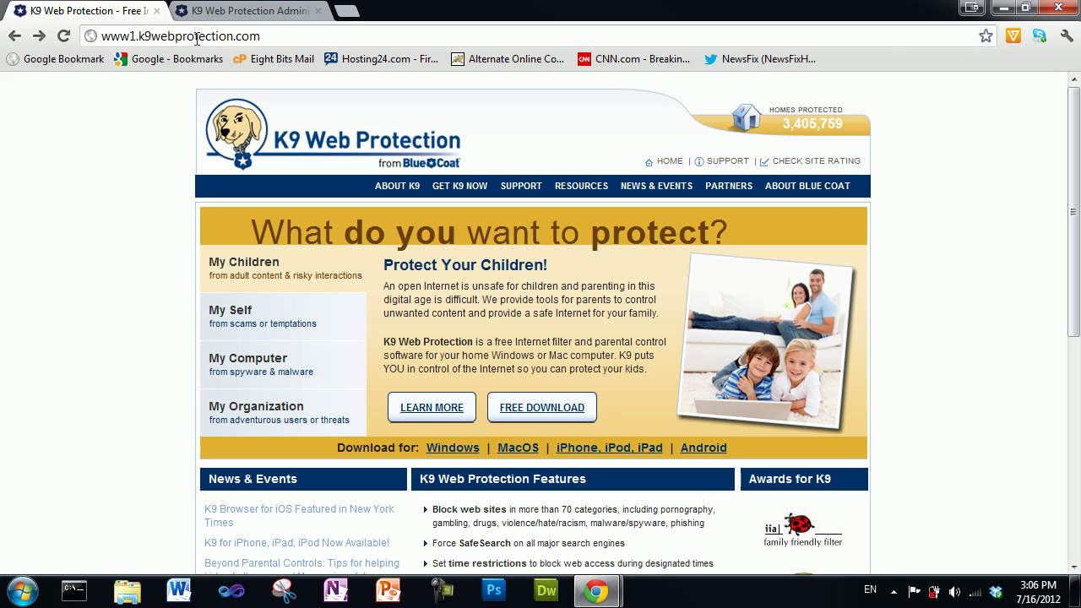
{"action": "left_click", "coordinate": [234, 12]}
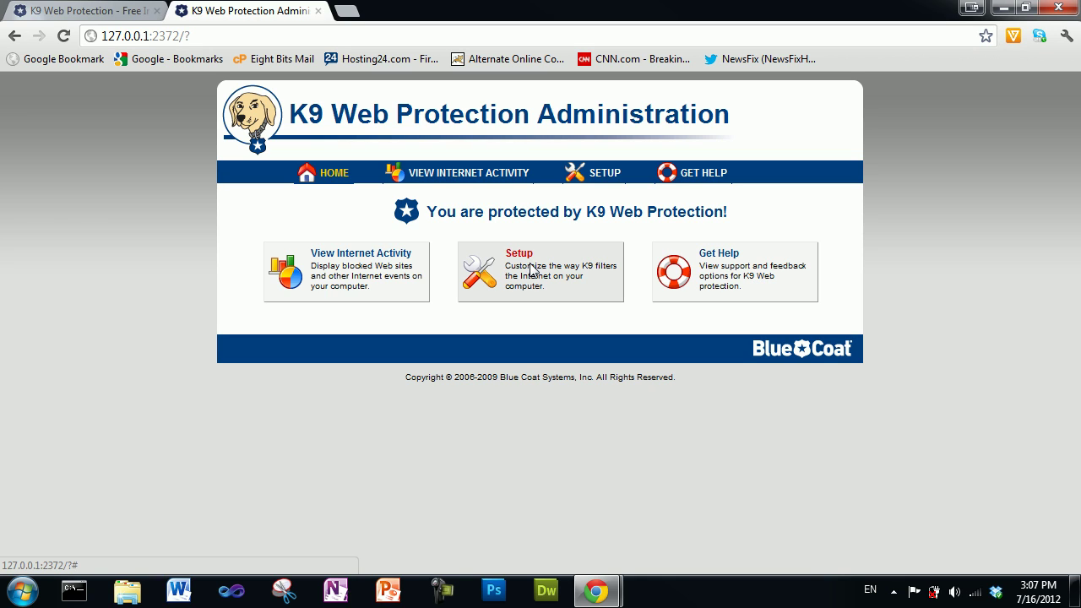
Step: Log in to K9 Setup with the administrator password
{"action": "left_click", "coordinate": [533, 269]}
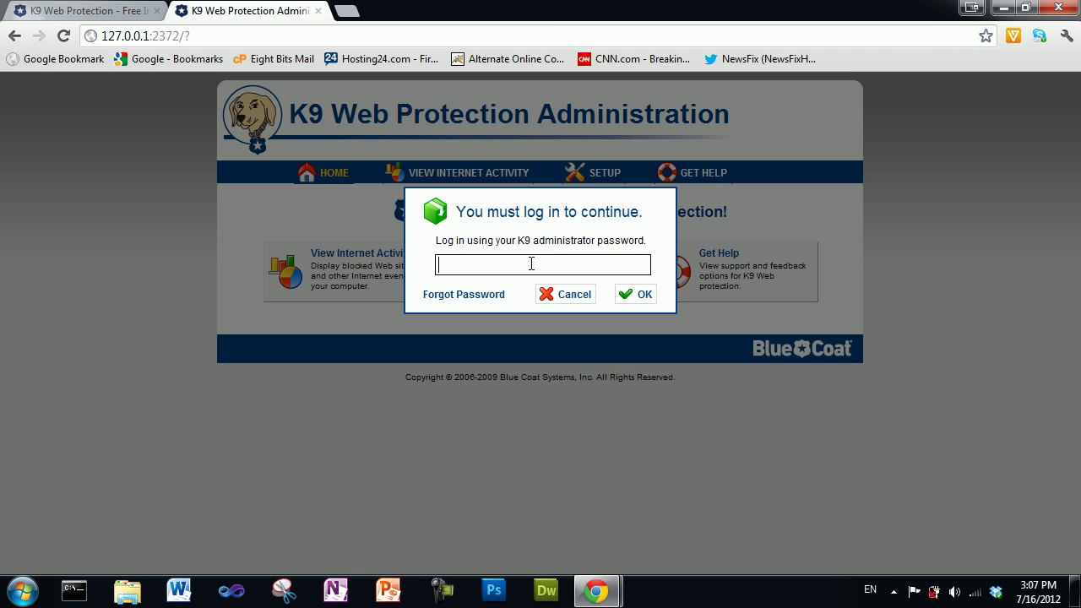
{"action": "type", "text": "********"}
{"action": "key", "text": "Return"}
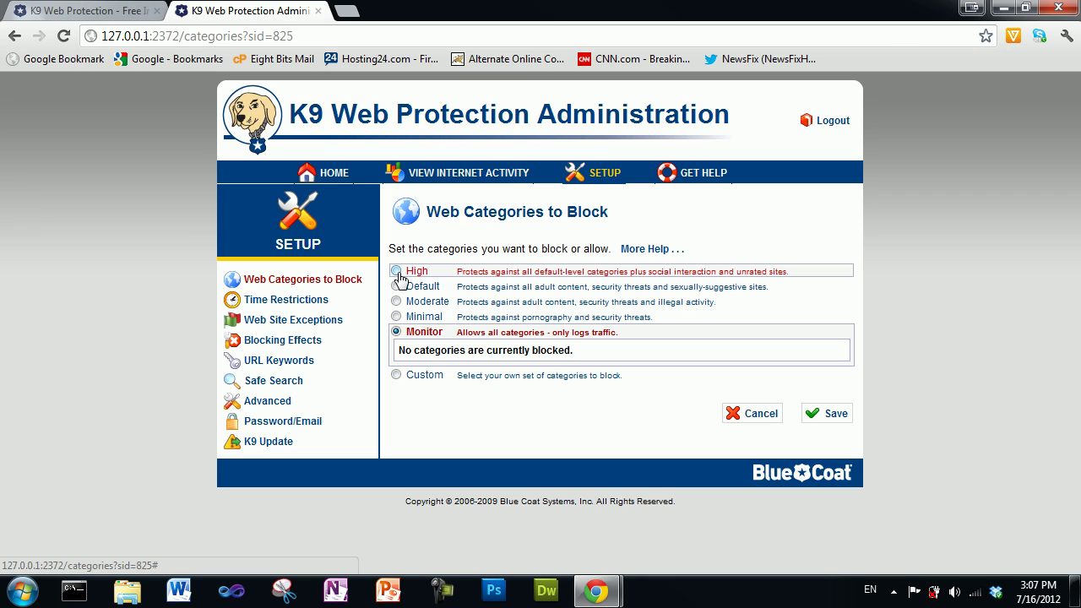
Step: Choose the Custom level and review the Commonly Blocked and Other Categories checklists
{"action": "left_click", "coordinate": [398, 376]}
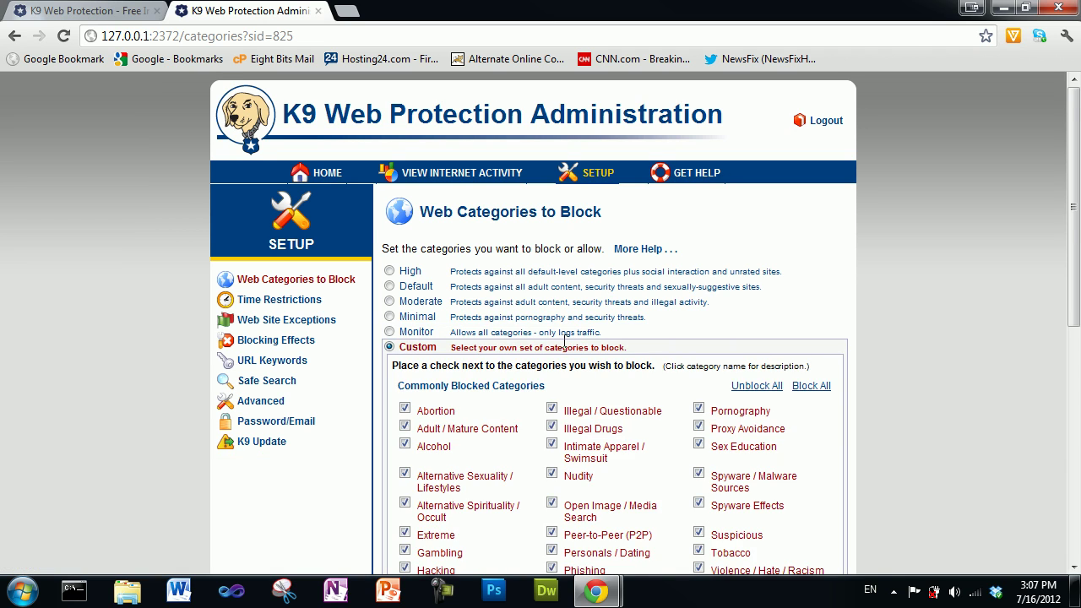
{"action": "scroll", "coordinate": [804, 315], "scroll_direction": "down", "scroll_amount": 2}
{"action": "scroll", "coordinate": [804, 315], "scroll_direction": "down", "scroll_amount": 1}
{"action": "scroll", "coordinate": [802, 318], "scroll_direction": "down", "scroll_amount": 2}
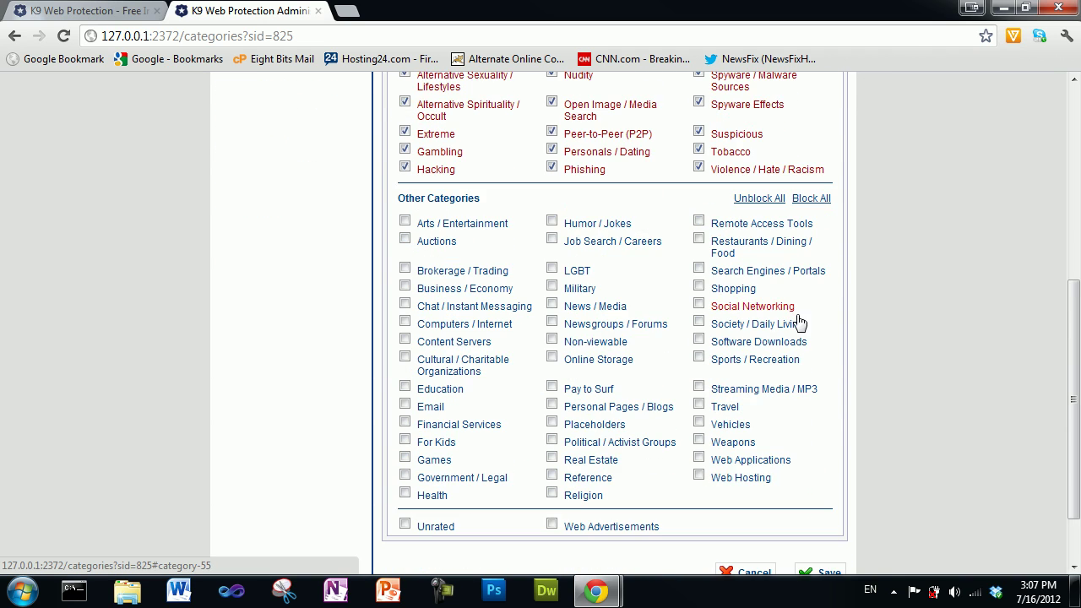
{"action": "scroll", "coordinate": [800, 322], "scroll_direction": "up", "scroll_amount": 2}
{"action": "scroll", "coordinate": [799, 316], "scroll_direction": "up", "scroll_amount": 1}
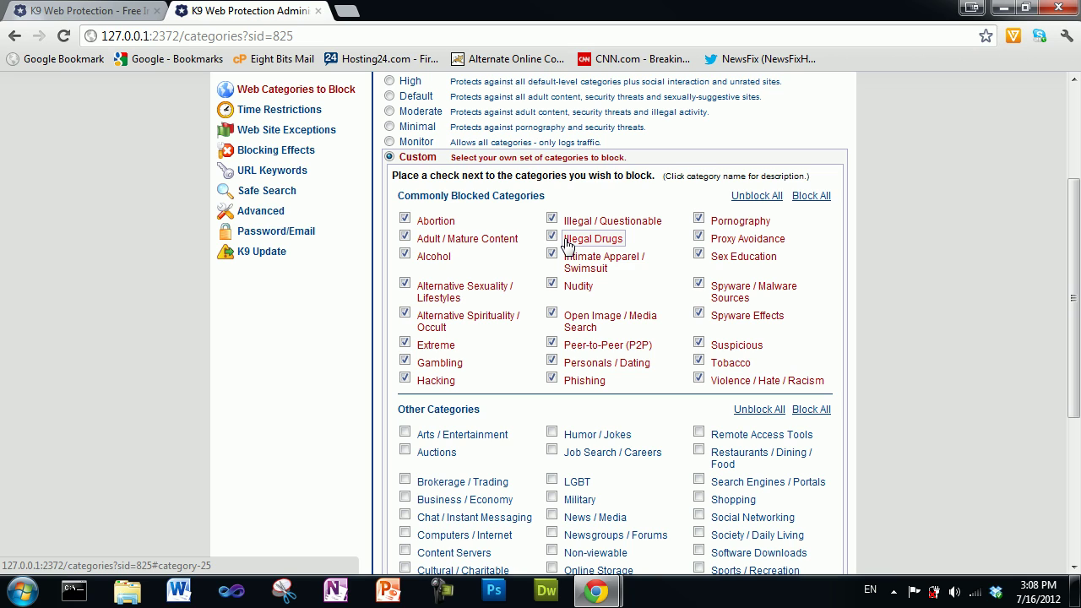
{"action": "scroll", "coordinate": [568, 245], "scroll_direction": "down", "scroll_amount": 1}
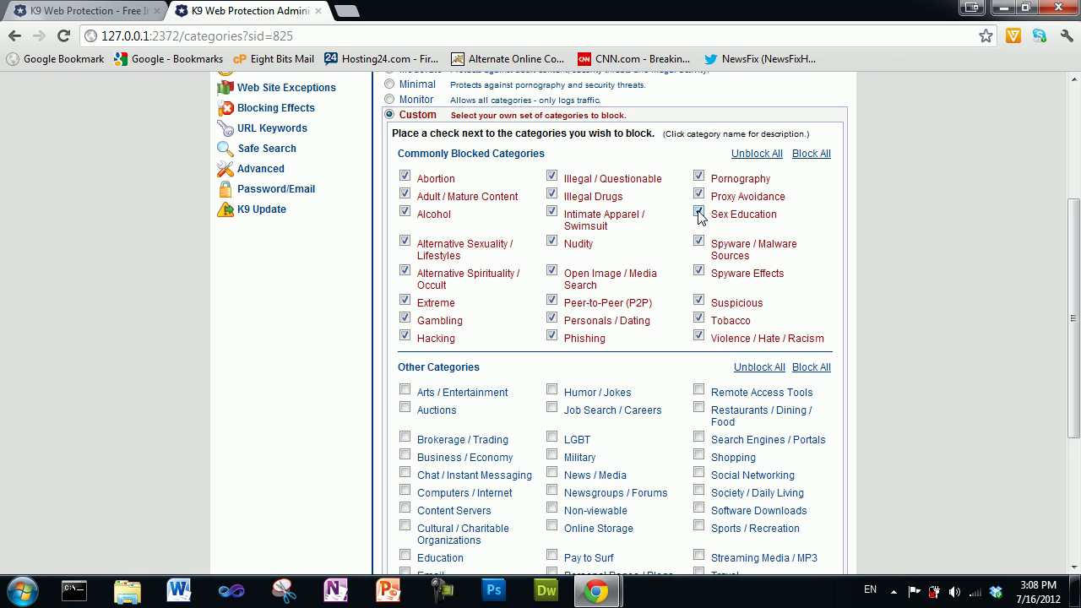
{"action": "scroll", "coordinate": [636, 241], "scroll_direction": "down", "scroll_amount": 1}
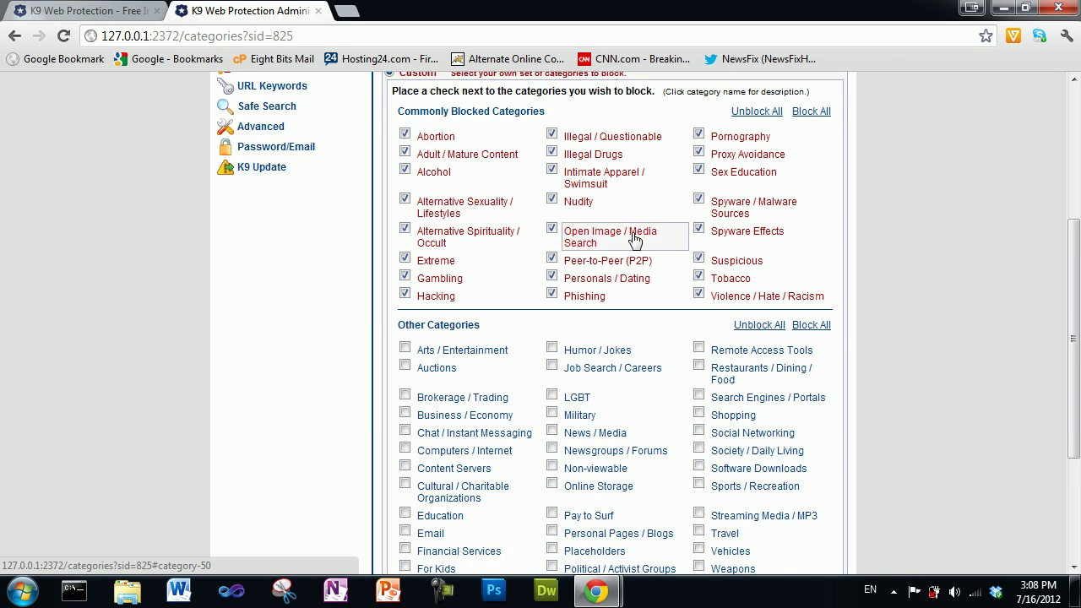
{"action": "scroll", "coordinate": [648, 246], "scroll_direction": "down", "scroll_amount": 1}
{"action": "scroll", "coordinate": [648, 246], "scroll_direction": "down", "scroll_amount": 1}
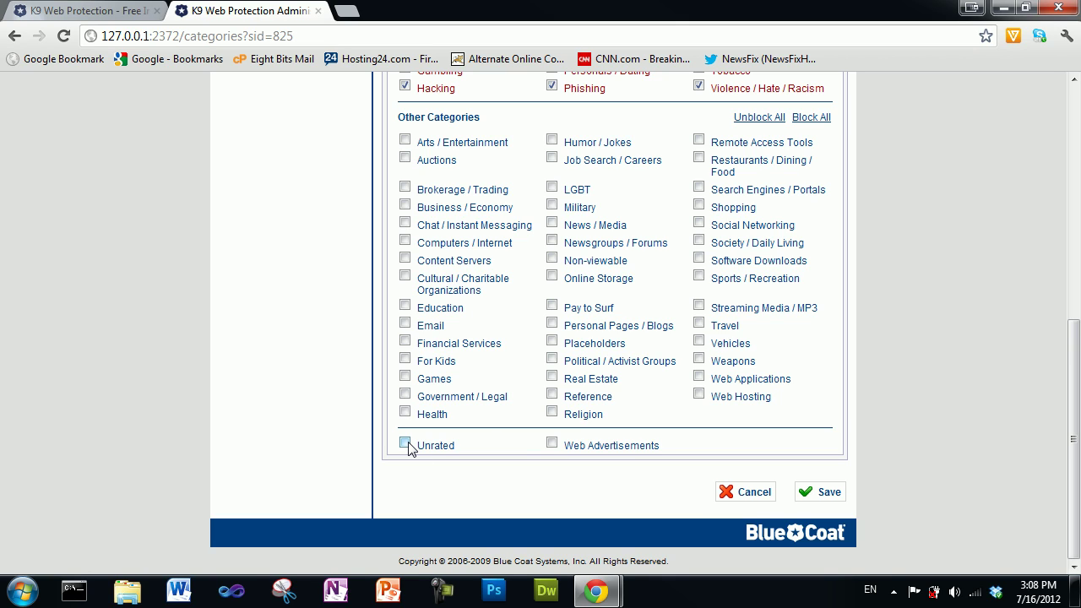
Step: Preview the High level's blocked categories, then return the level to Monitor
{"action": "scroll", "coordinate": [473, 403], "scroll_direction": "up", "scroll_amount": 4}
{"action": "scroll", "coordinate": [473, 404], "scroll_direction": "up", "scroll_amount": 2}
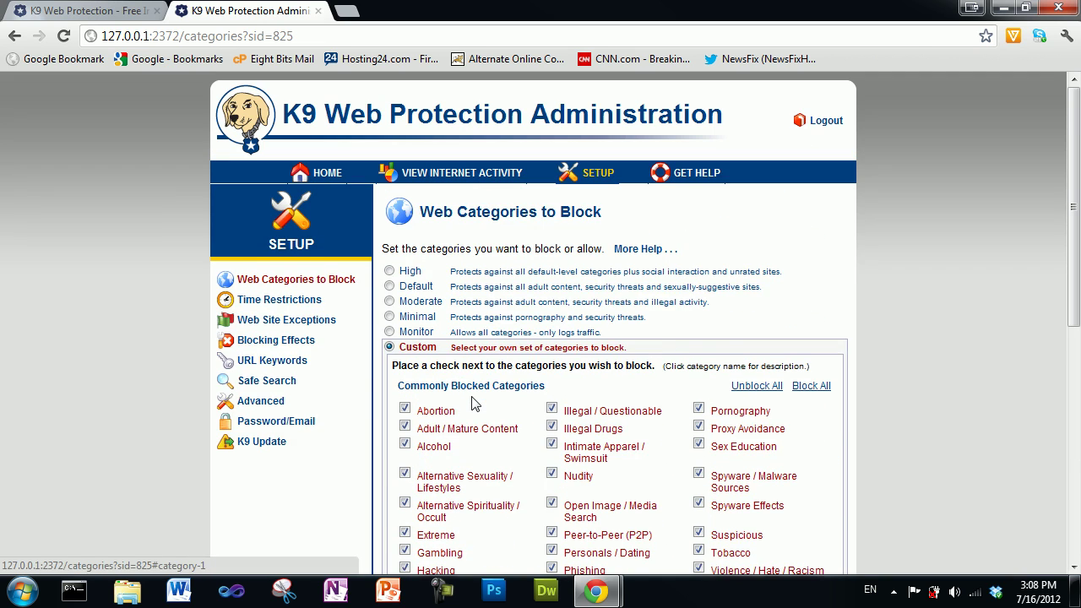
{"action": "scroll", "coordinate": [473, 404], "scroll_direction": "down", "scroll_amount": 1}
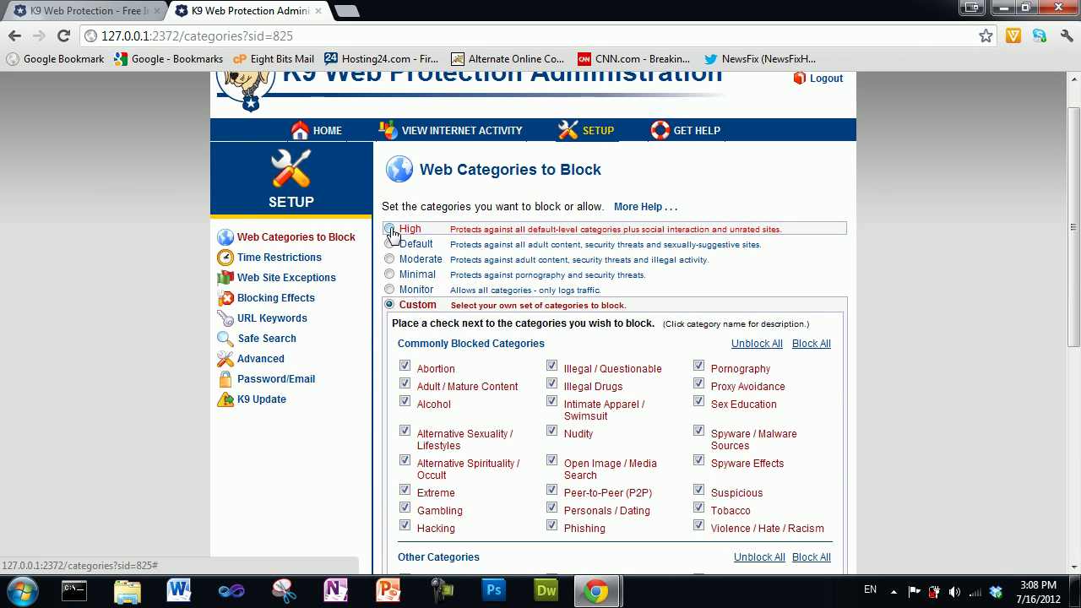
{"action": "left_click", "coordinate": [391, 231]}
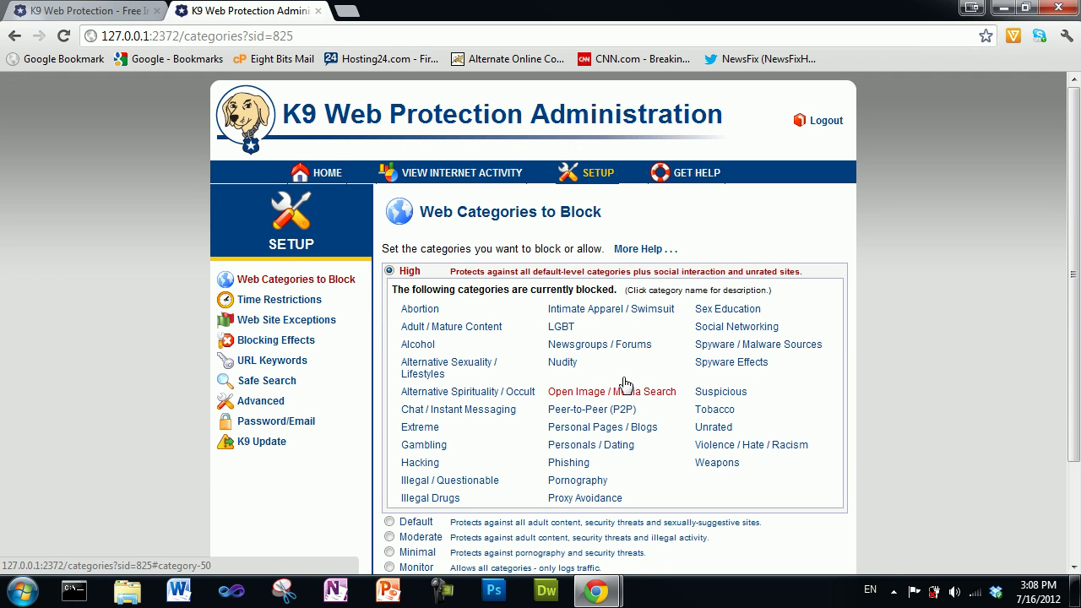
{"action": "scroll", "coordinate": [664, 333], "scroll_direction": "down", "scroll_amount": 3}
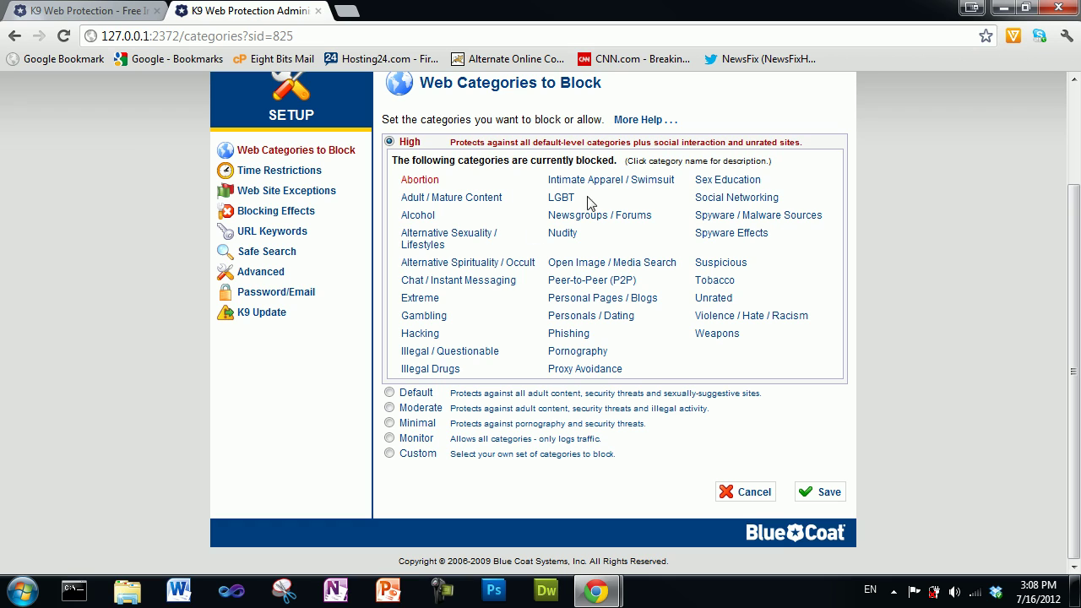
{"action": "left_click", "coordinate": [390, 439]}
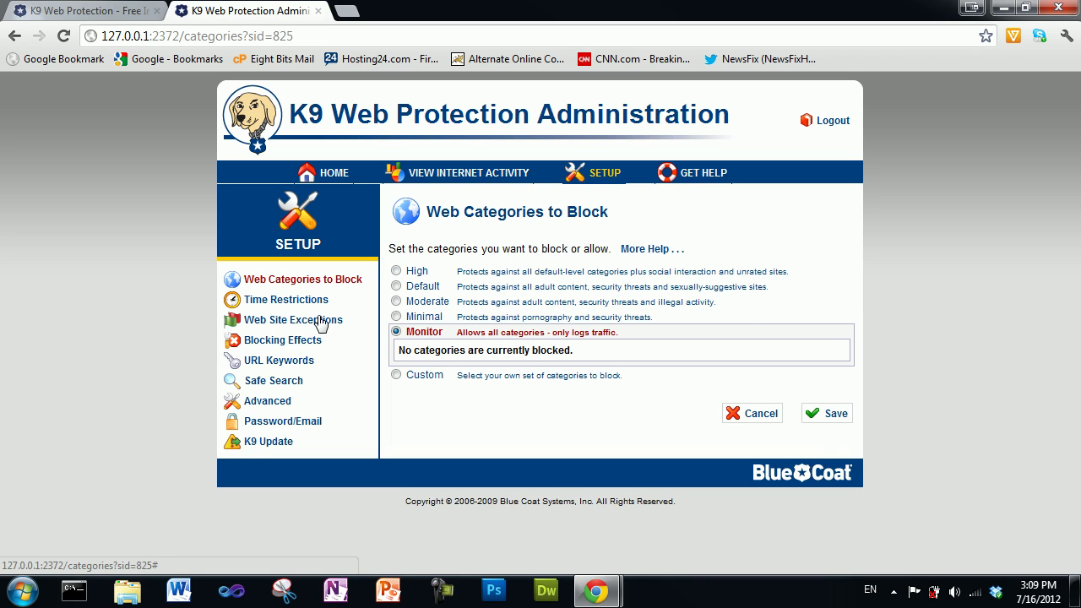
Step: Open Time Restrictions without saving, try NightGuard, then view the Custom weekly time grid
{"action": "left_click", "coordinate": [294, 304]}
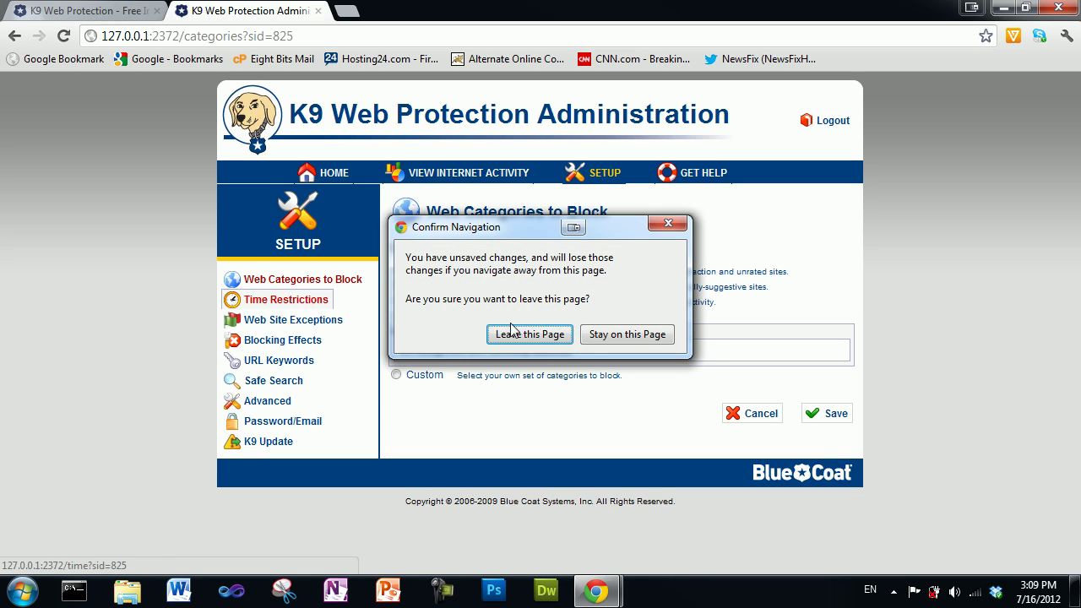
{"action": "left_click", "coordinate": [515, 332]}
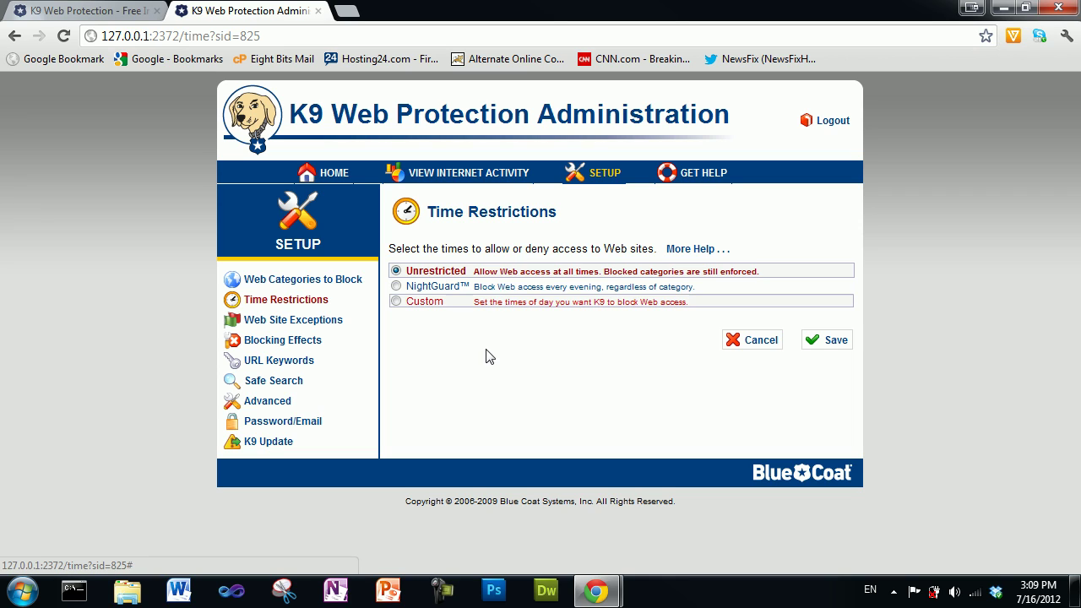
{"action": "left_click", "coordinate": [397, 287]}
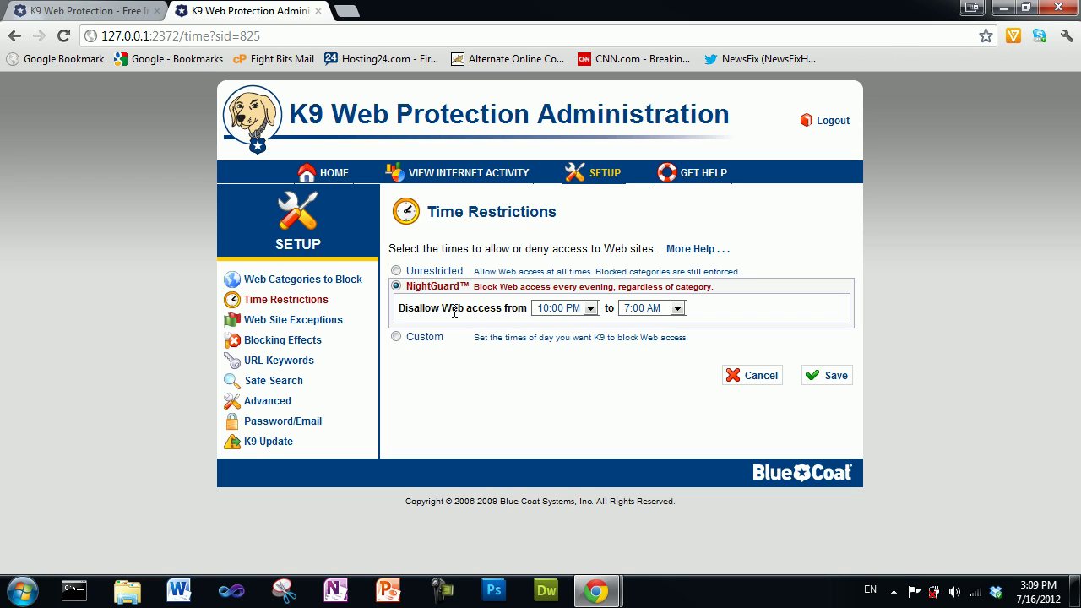
{"action": "left_click", "coordinate": [397, 339]}
{"action": "scroll", "coordinate": [622, 350], "scroll_direction": "down", "scroll_amount": 3}
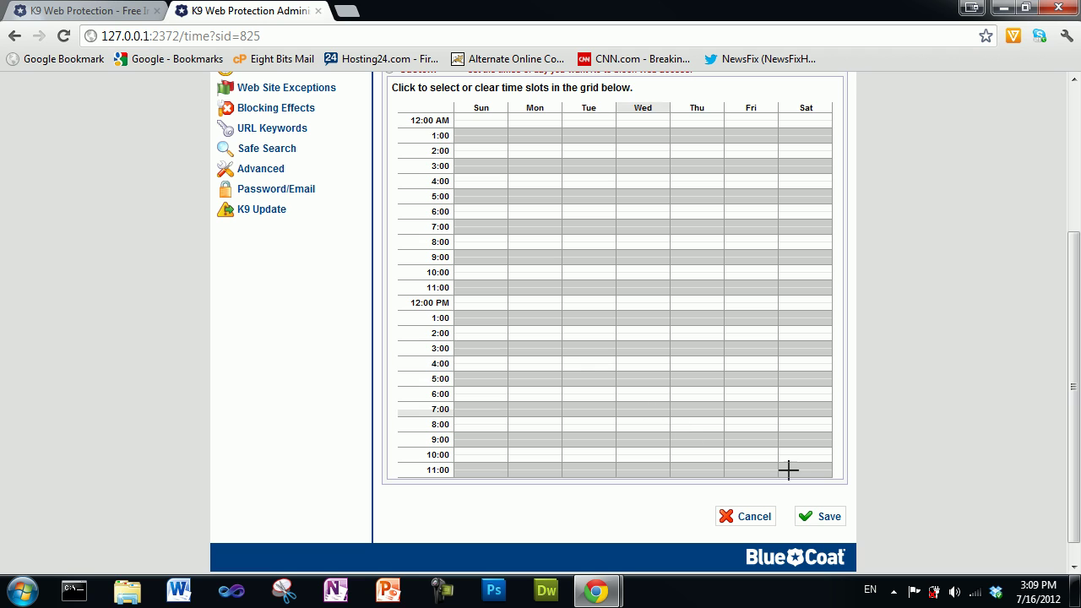
{"action": "scroll", "coordinate": [196, 235], "scroll_direction": "up", "scroll_amount": 3}
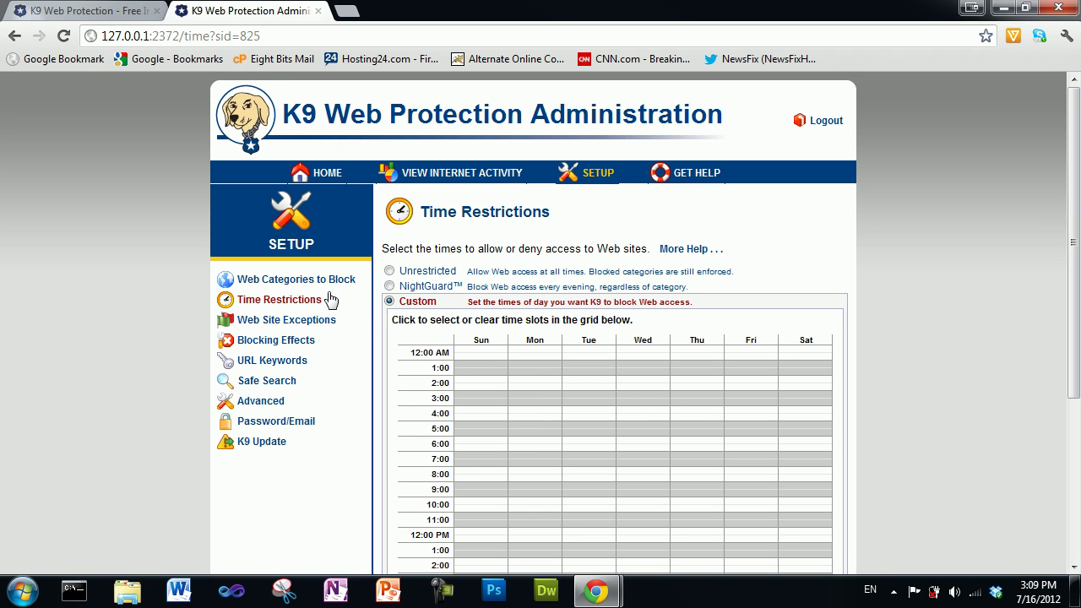
{"action": "left_click", "coordinate": [286, 330]}
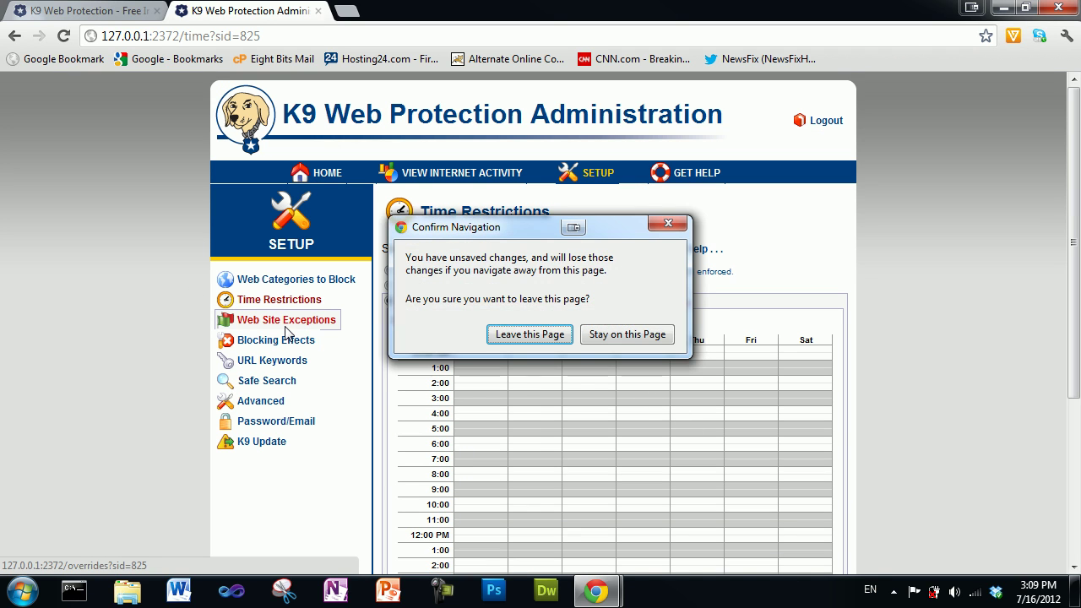
{"action": "left_click", "coordinate": [541, 337]}
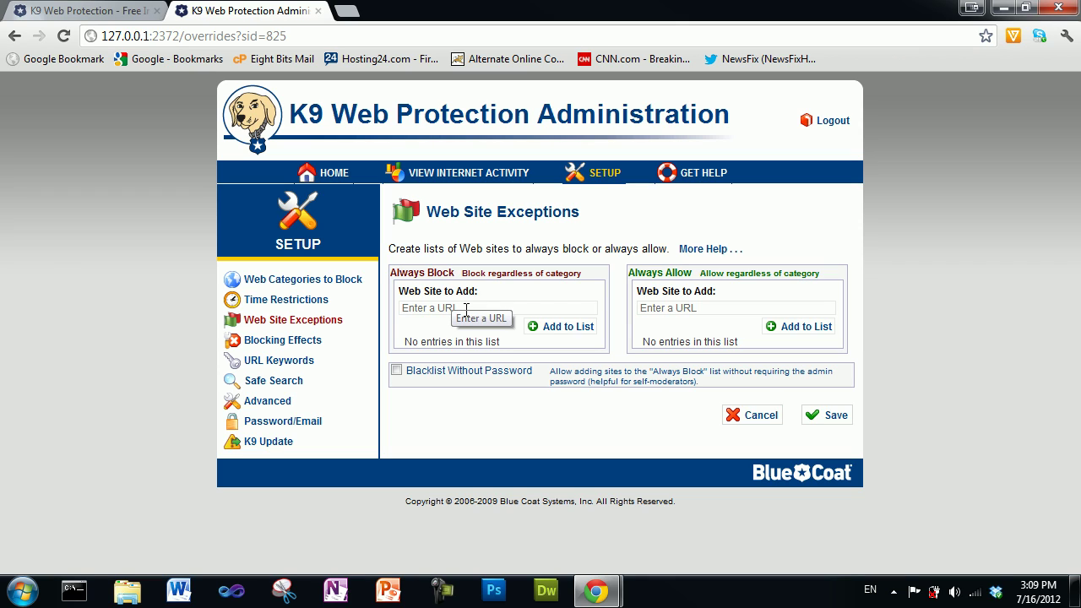
{"action": "left_click", "coordinate": [467, 308]}
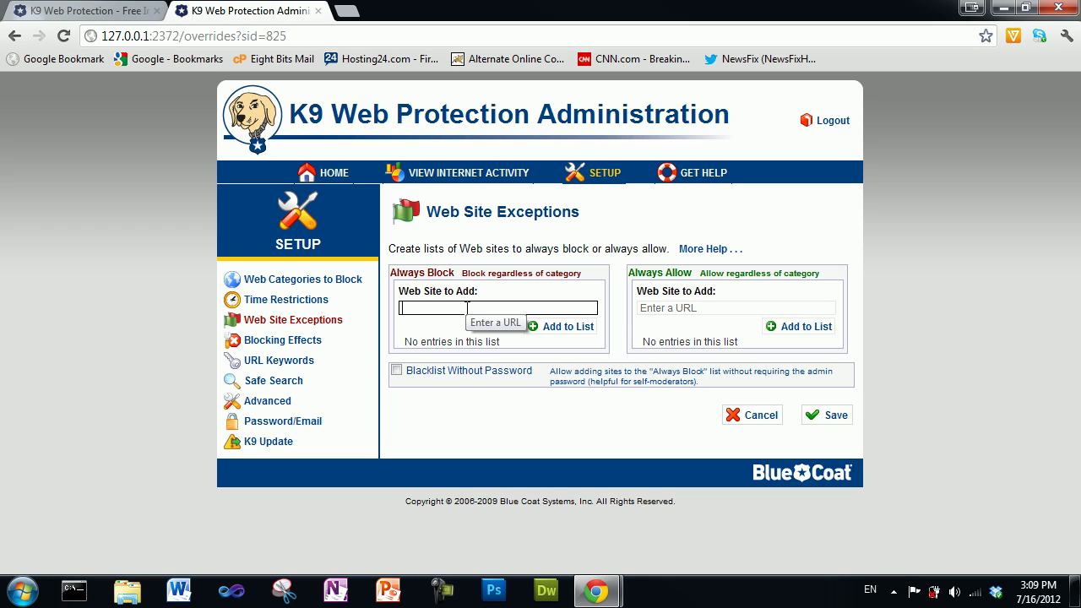
{"action": "type", "text": "www.twitter"}
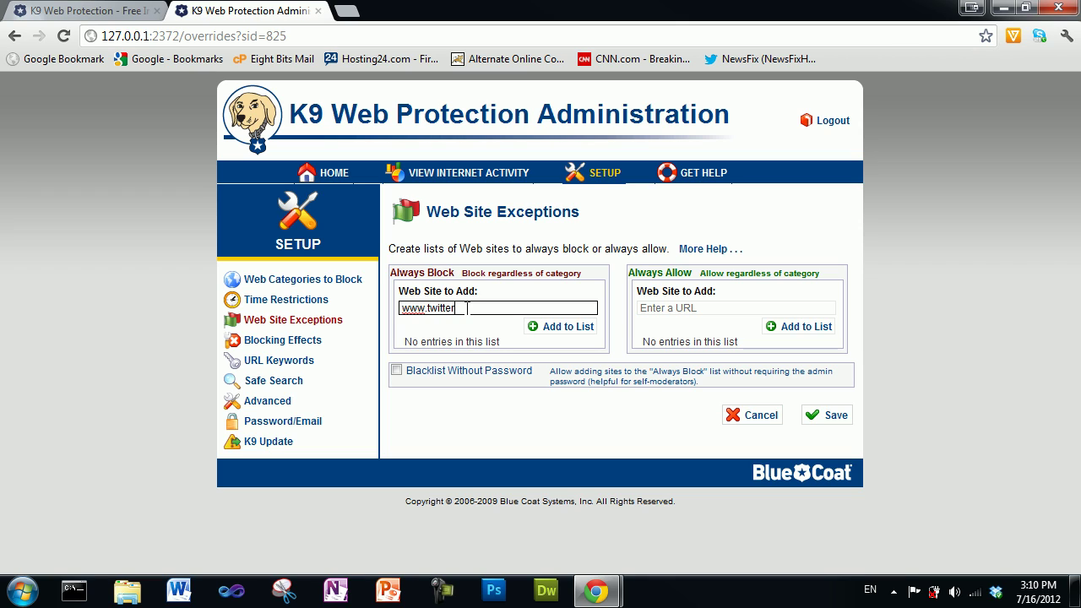
{"action": "type", "text": ".com"}
{"action": "left_click", "coordinate": [567, 329]}
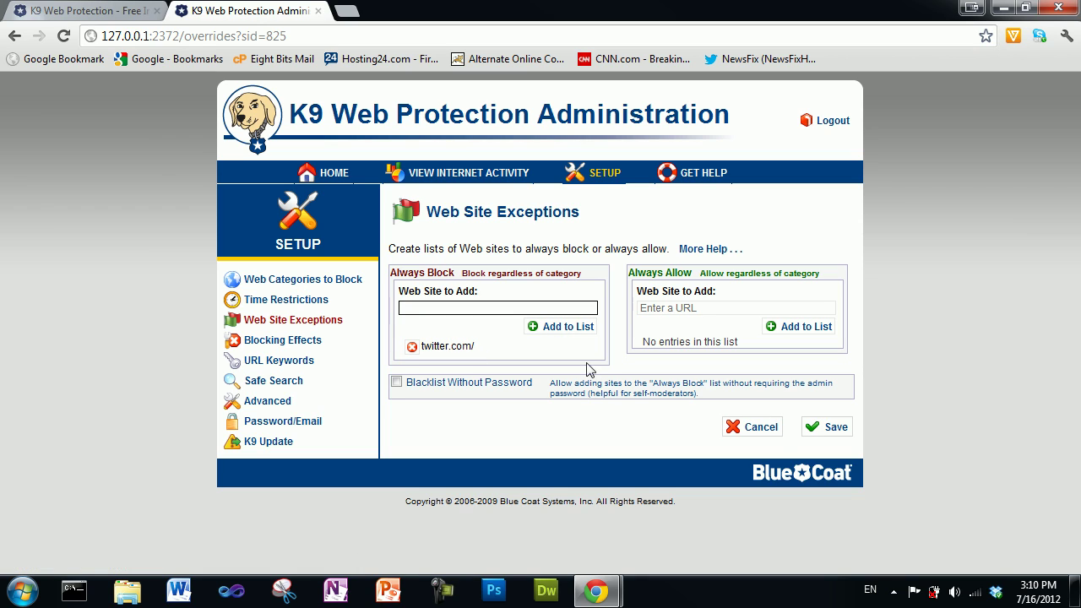
{"action": "left_click", "coordinate": [814, 435]}
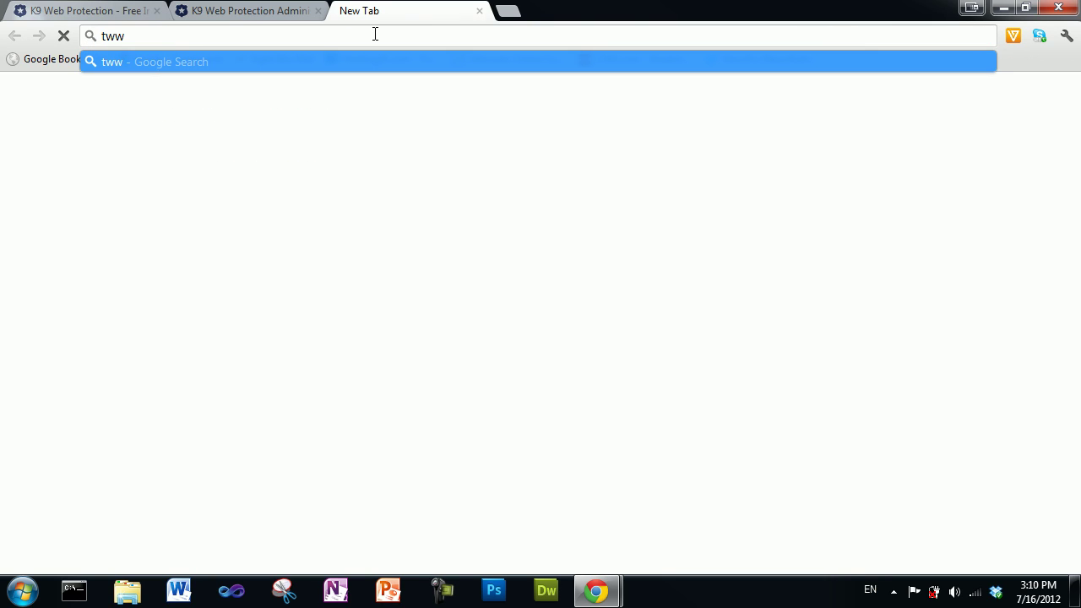
Step: Load twitter.com in a new tab to confirm it is blocked
{"action": "key", "text": "BackSpace"}
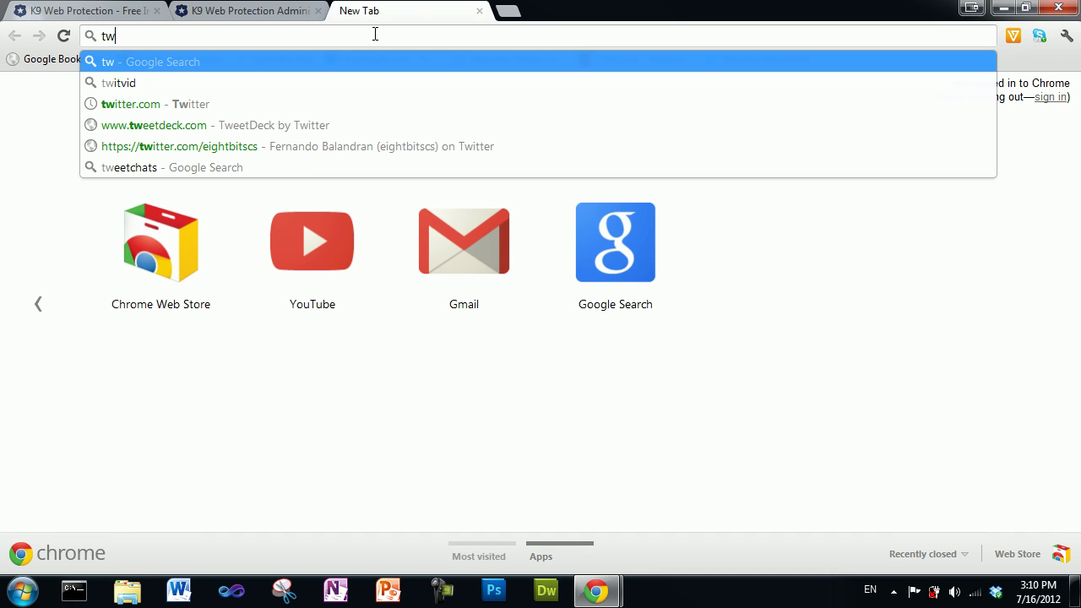
{"action": "key", "text": "Down"}
{"action": "key", "text": "Down"}
{"action": "key", "text": "Return"}
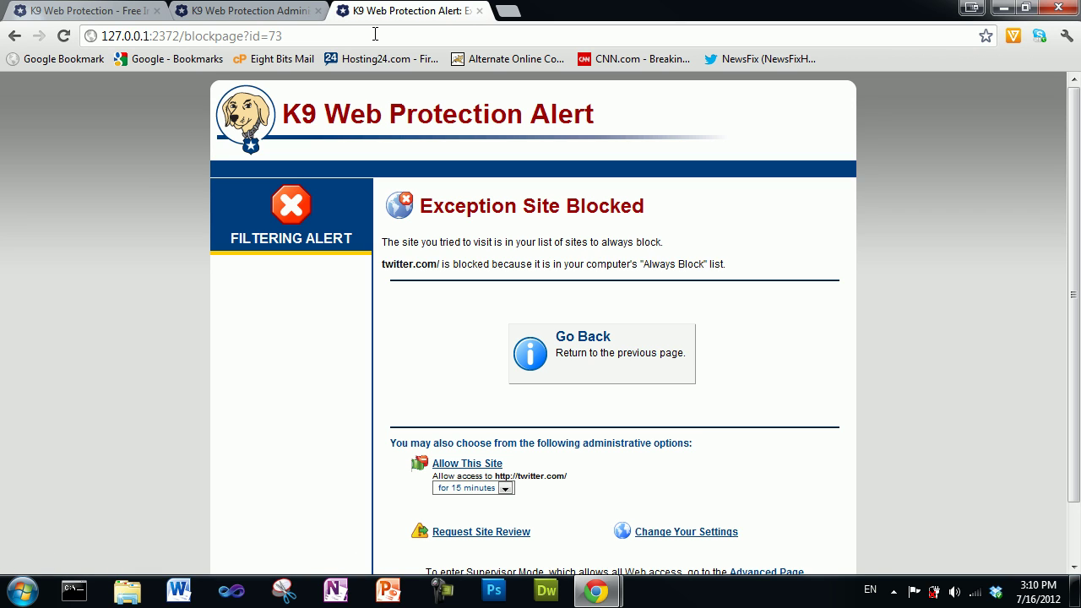
Step: Close the alert tab, remove twitter.com from Always Block and save
{"action": "left_click", "coordinate": [479, 11]}
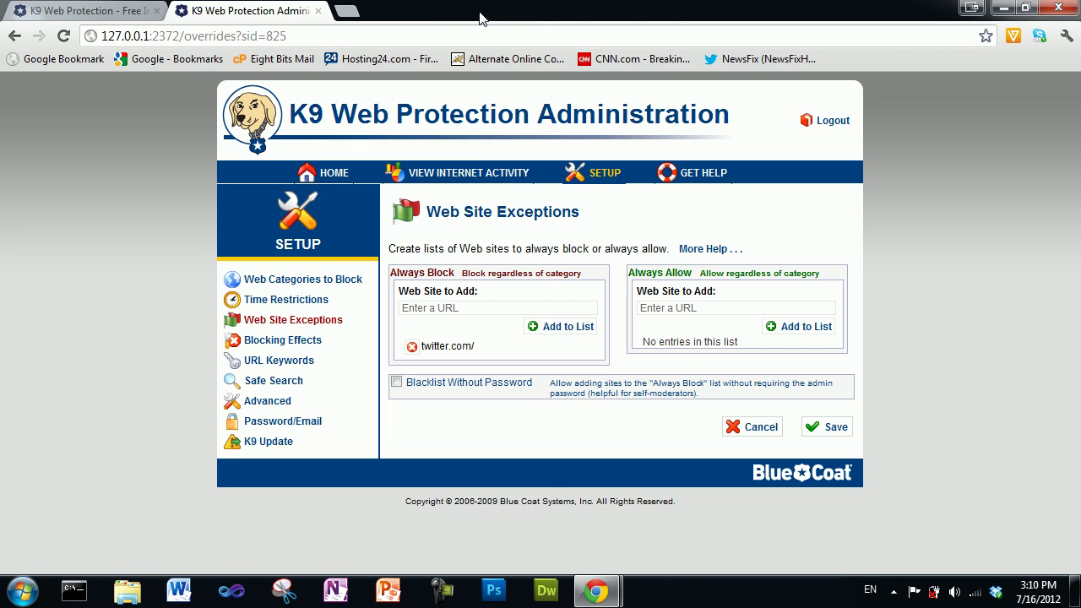
{"action": "left_click", "coordinate": [411, 347]}
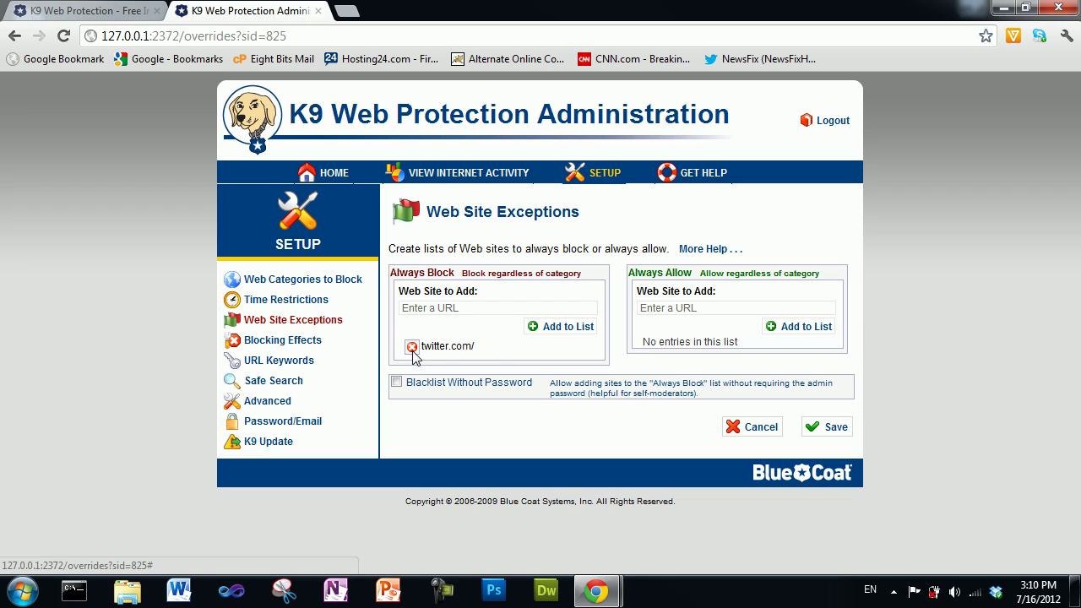
{"action": "left_click", "coordinate": [836, 418]}
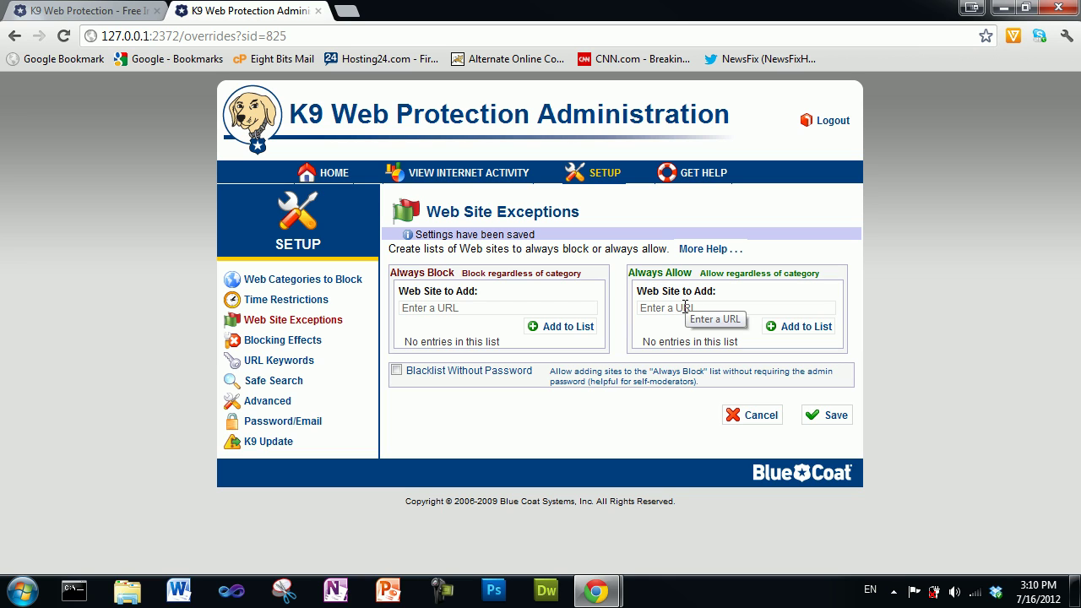
Step: View the Blocking Effects options, then go to the URL Keywords page
{"action": "left_click", "coordinate": [291, 341]}
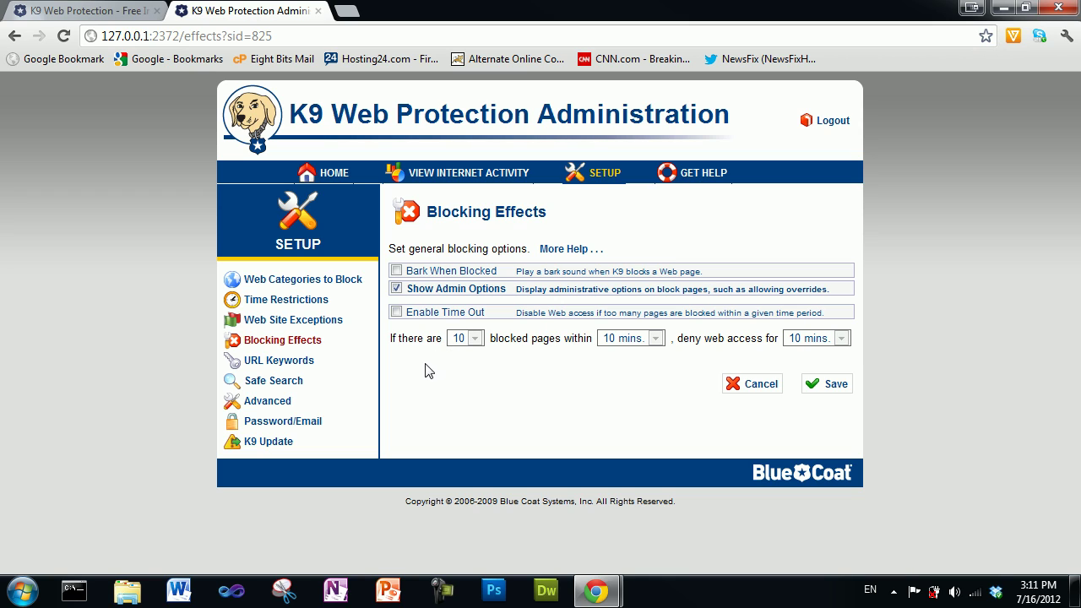
{"action": "left_click", "coordinate": [296, 363]}
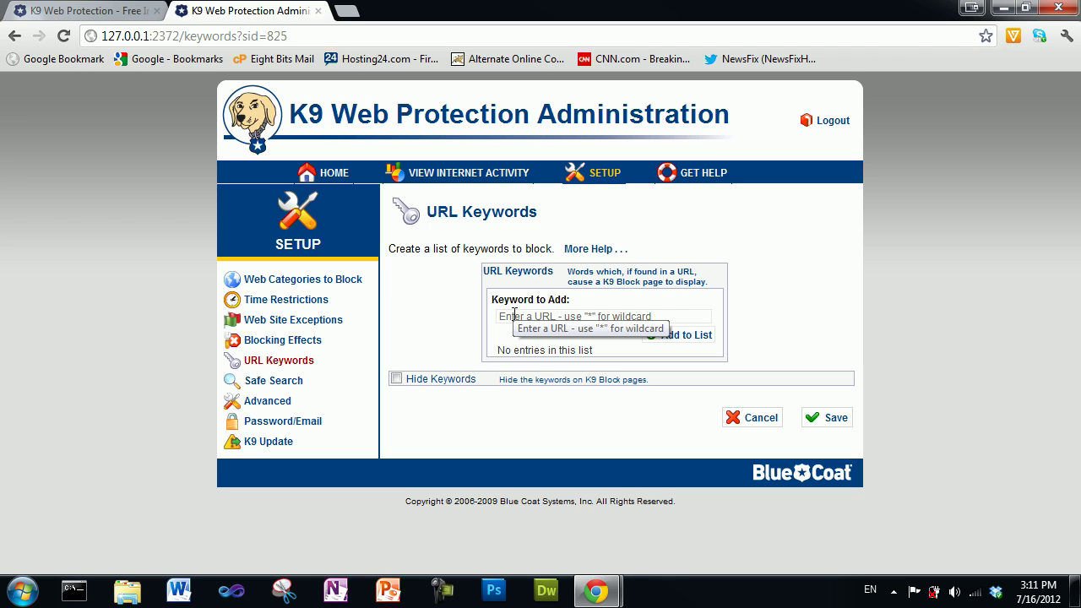
Step: Go to the Safe Search page from the Setup sidebar
{"action": "left_click", "coordinate": [272, 384]}
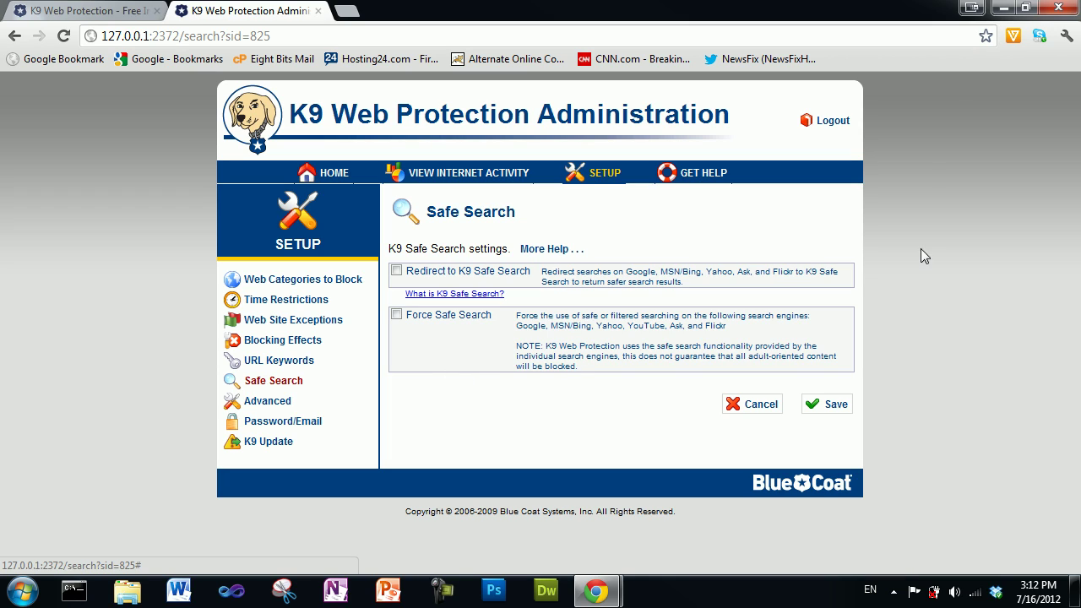
Step: Minimize the Chrome window on the Safe Search page, with both options left unchecked, to reveal the desktop
{"action": "left_click", "coordinate": [1004, 9]}
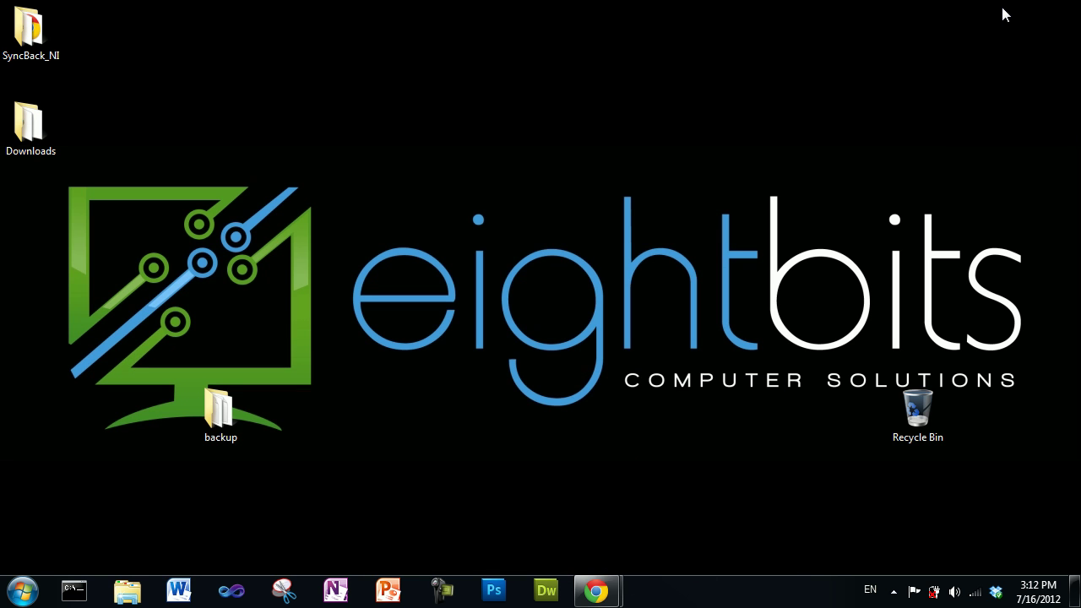